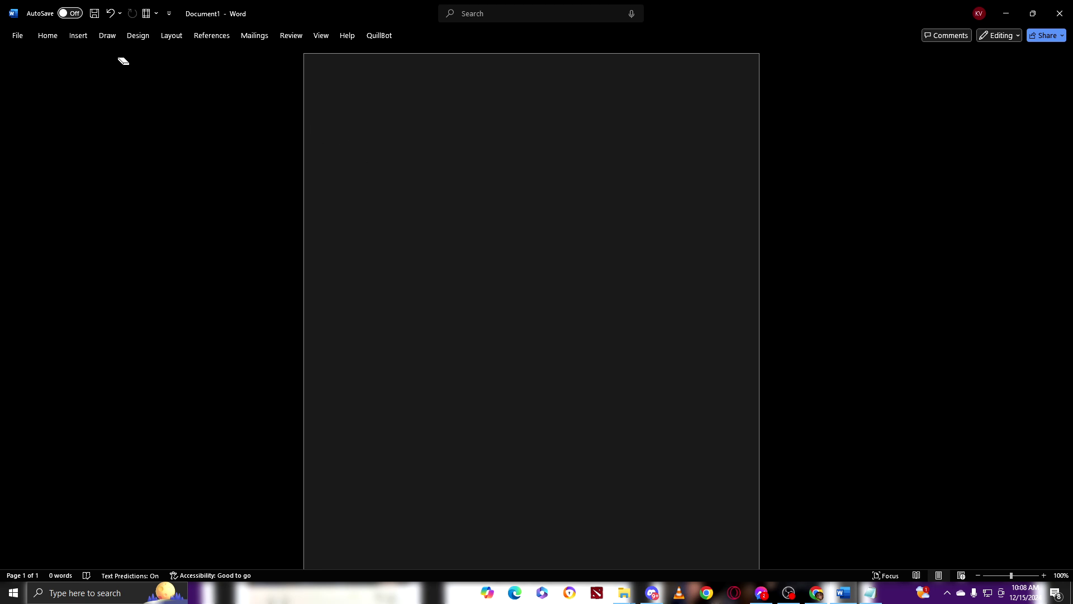
# Draw freehand scribbles across the upper part of the blank page with the black pen.
pyautogui.click(107, 36)
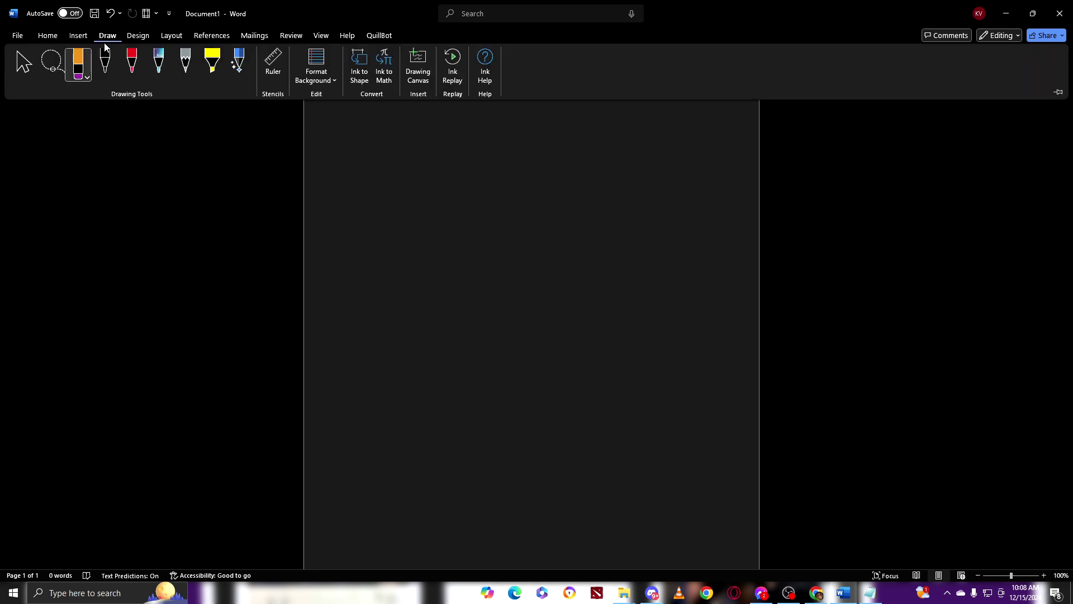
pyautogui.click(105, 63)
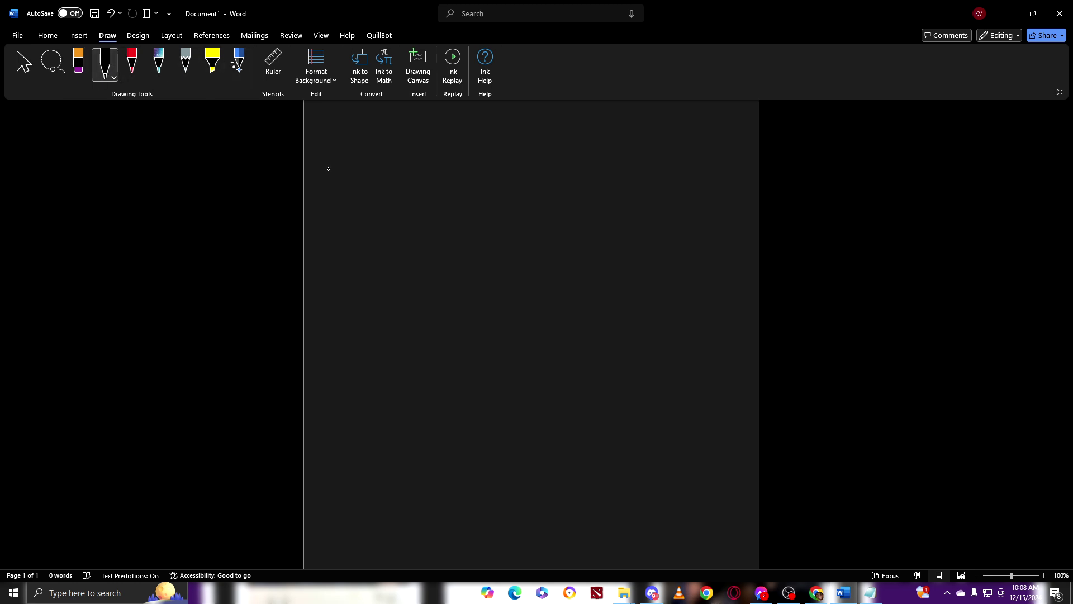
pyautogui.moveTo(358, 156)
pyautogui.mouseDown()
pyautogui.moveTo(371, 182)
pyautogui.moveTo(493, 220)
pyautogui.moveTo(434, 188)
pyautogui.moveTo(470, 153)
pyautogui.moveTo(570, 149)
pyautogui.moveTo(598, 291)
pyautogui.moveTo(505, 242)
pyautogui.mouseUp()
pyautogui.moveTo(448, 171)
pyautogui.mouseDown()
pyautogui.moveTo(548, 220)
pyautogui.moveTo(542, 176)
pyautogui.moveTo(354, 223)
pyautogui.moveTo(567, 239)
pyautogui.mouseUp()
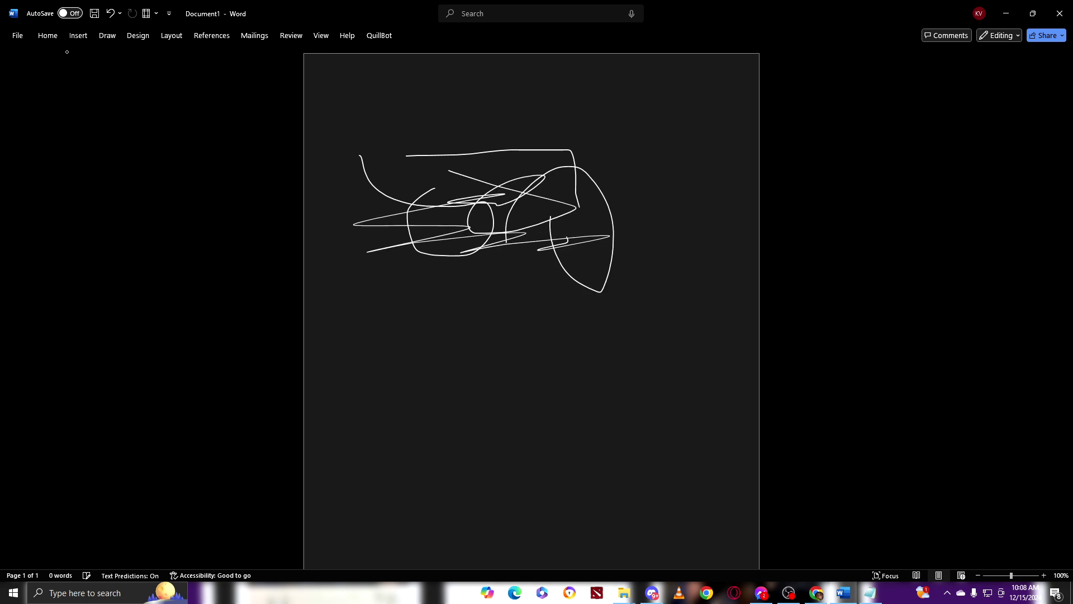
# Draw red pen scribbles over the existing ink and along its right side.
pyautogui.click(79, 37)
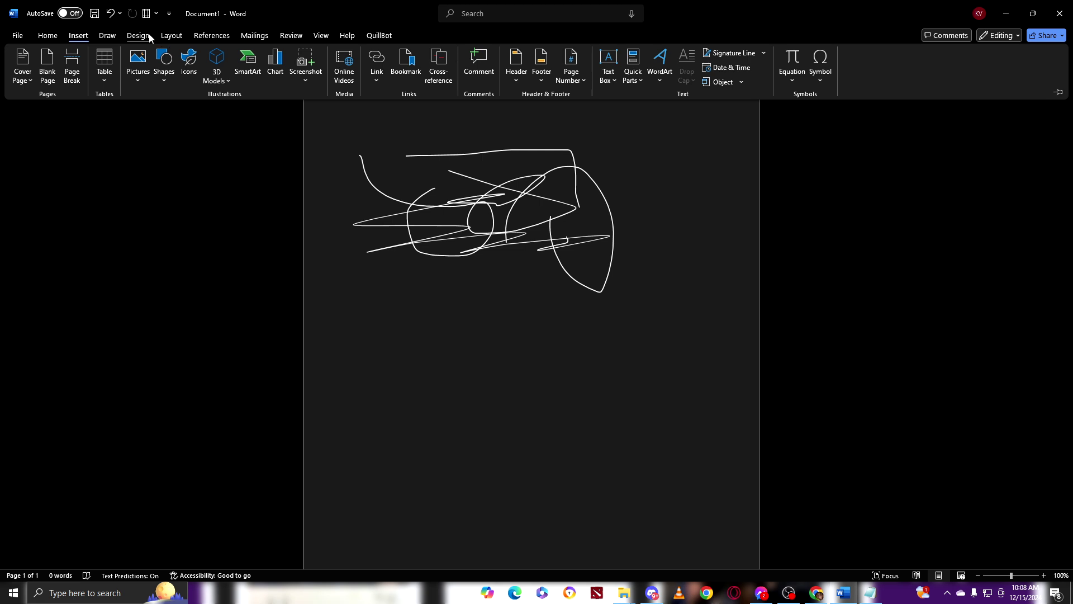
pyautogui.click(107, 35)
pyautogui.click(130, 63)
pyautogui.moveTo(400, 175)
pyautogui.mouseDown()
pyautogui.moveTo(457, 202)
pyautogui.moveTo(460, 274)
pyautogui.moveTo(557, 289)
pyautogui.moveTo(386, 270)
pyautogui.moveTo(496, 269)
pyautogui.mouseUp()
pyautogui.moveTo(618, 155)
pyautogui.mouseDown()
pyautogui.moveTo(643, 305)
pyautogui.moveTo(636, 200)
pyautogui.moveTo(569, 247)
pyautogui.mouseUp()
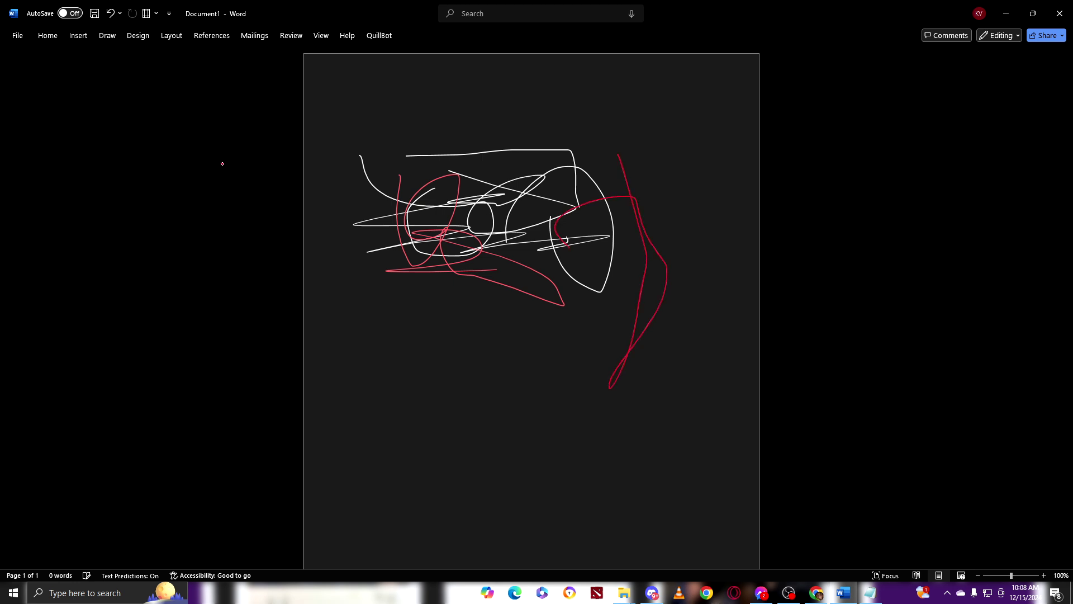
# Try Action Pen strokes below the drawings and enter the text "oog" at the start of the page.
pyautogui.click(115, 40)
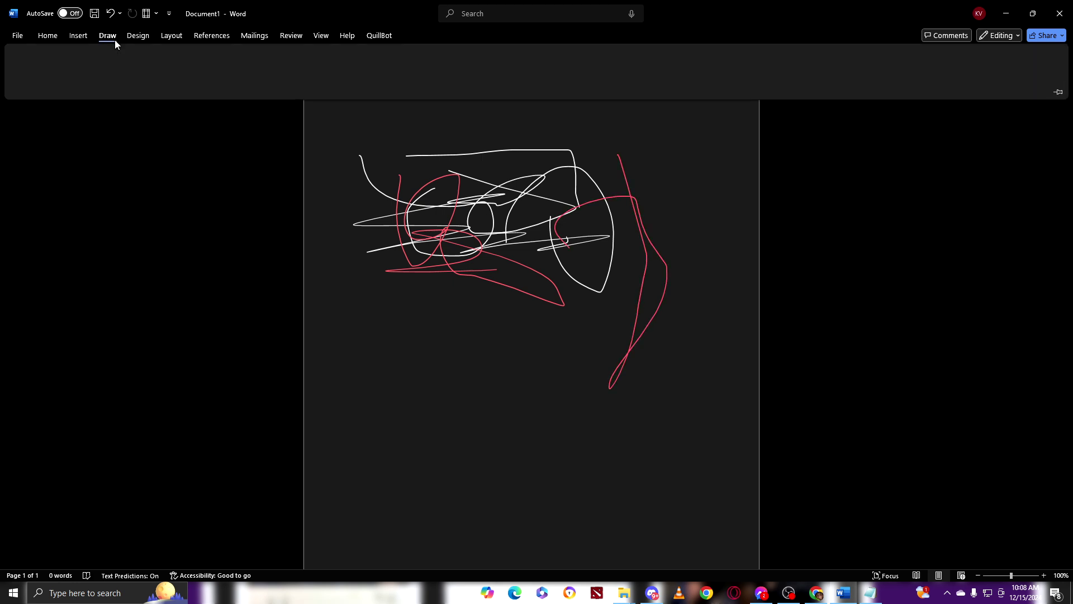
pyautogui.click(239, 66)
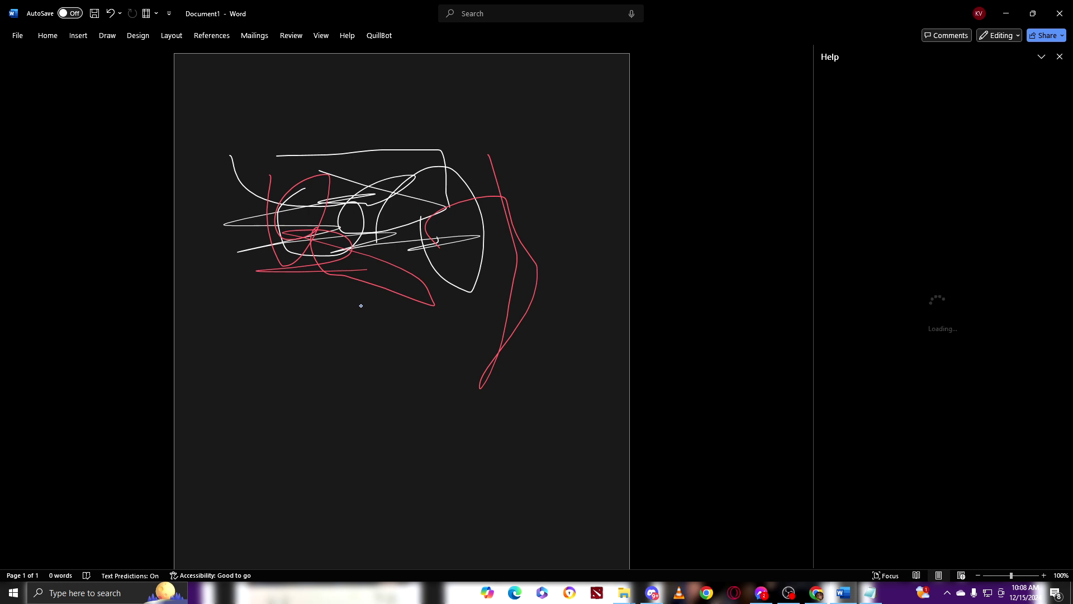
pyautogui.moveTo(330, 342); pyautogui.dragTo(358, 338)
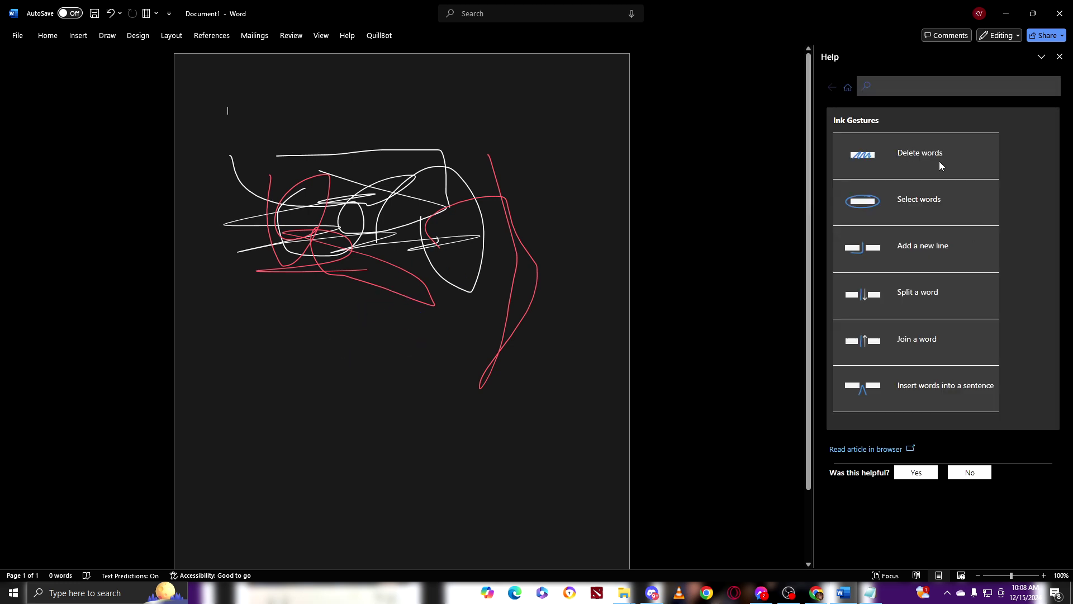
pyautogui.moveTo(489, 341)
pyautogui.mouseDown()
pyautogui.moveTo(609, 312)
pyautogui.moveTo(514, 307)
pyautogui.moveTo(579, 291)
pyautogui.mouseUp()
pyautogui.write('oog')
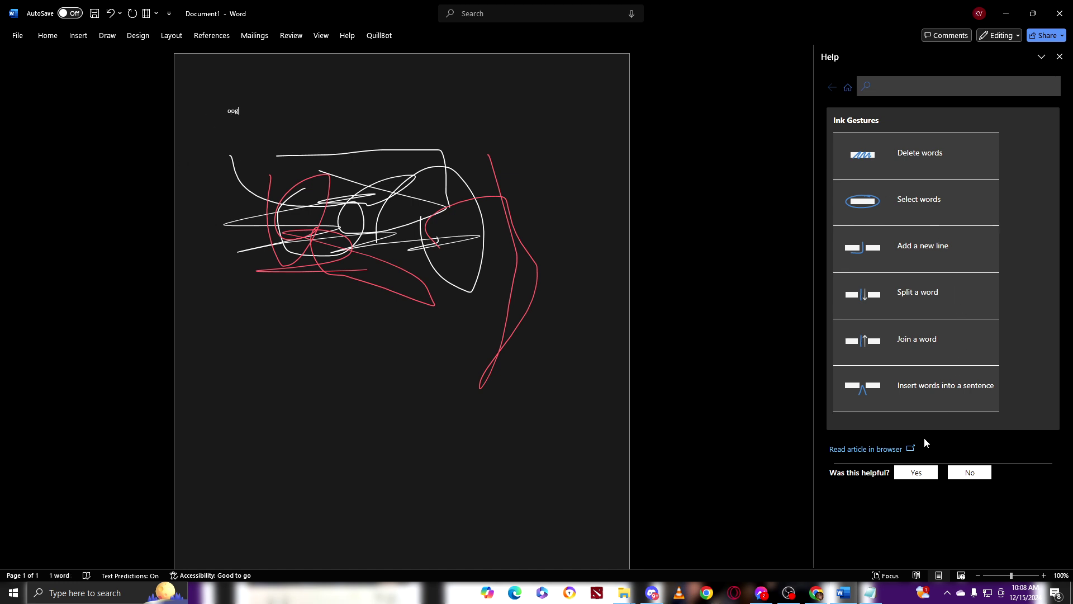
# Select the word "oog" with an Action Pen gesture, and clear the selection.
pyautogui.click(106, 37)
pyautogui.click(238, 67)
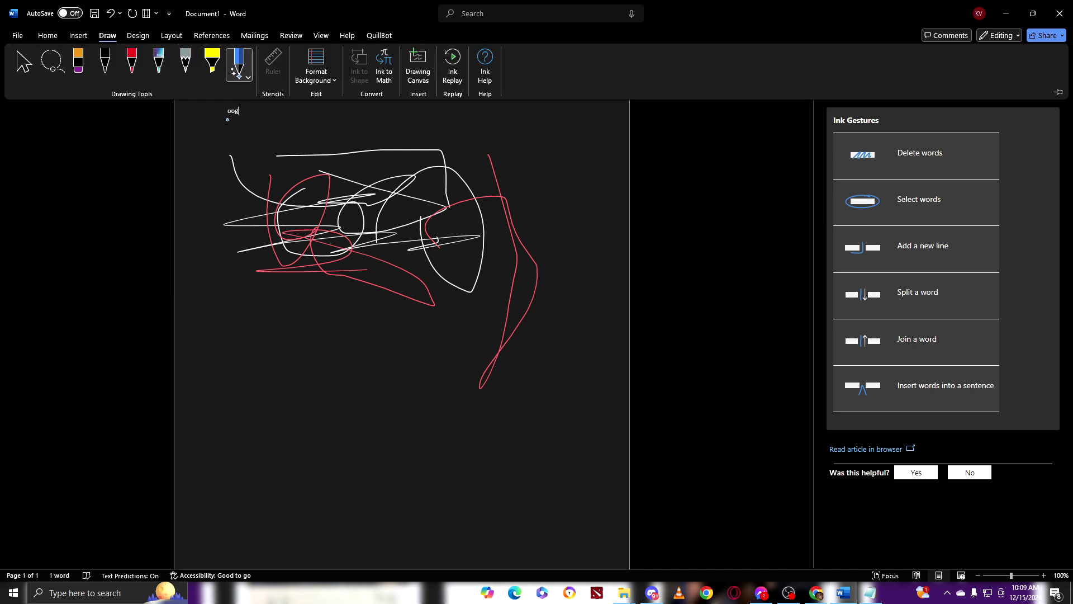
pyautogui.moveTo(237, 118)
pyautogui.mouseDown()
pyautogui.moveTo(241, 95)
pyautogui.moveTo(229, 104)
pyautogui.moveTo(238, 128)
pyautogui.mouseUp()
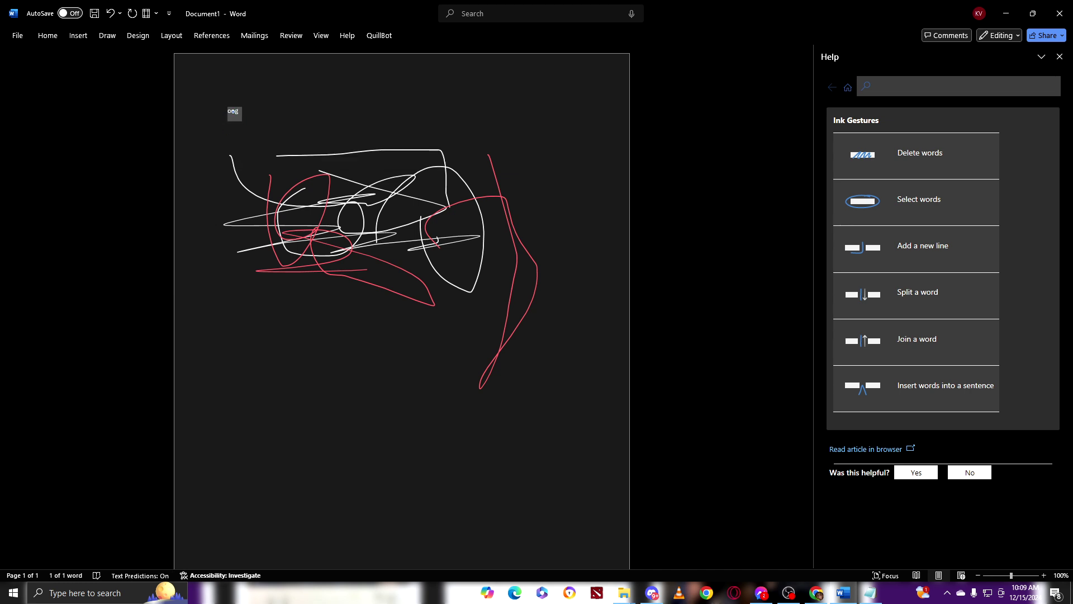
pyautogui.click(228, 137)
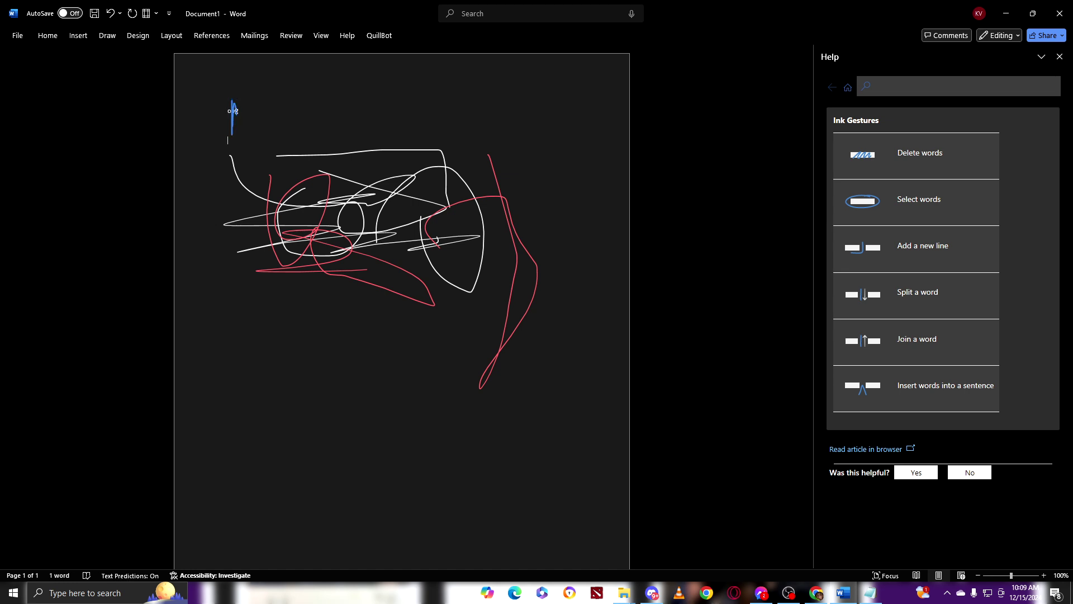
# Try the Action Pen's split-word and new-line gestures around "oog", undo the last gesture, and correct the word to "Dog".
pyautogui.moveTo(230, 97); pyautogui.dragTo(235, 132)
pyautogui.moveTo(233, 101)
pyautogui.mouseDown()
pyautogui.moveTo(224, 132)
pyautogui.moveTo(237, 136)
pyautogui.mouseUp()
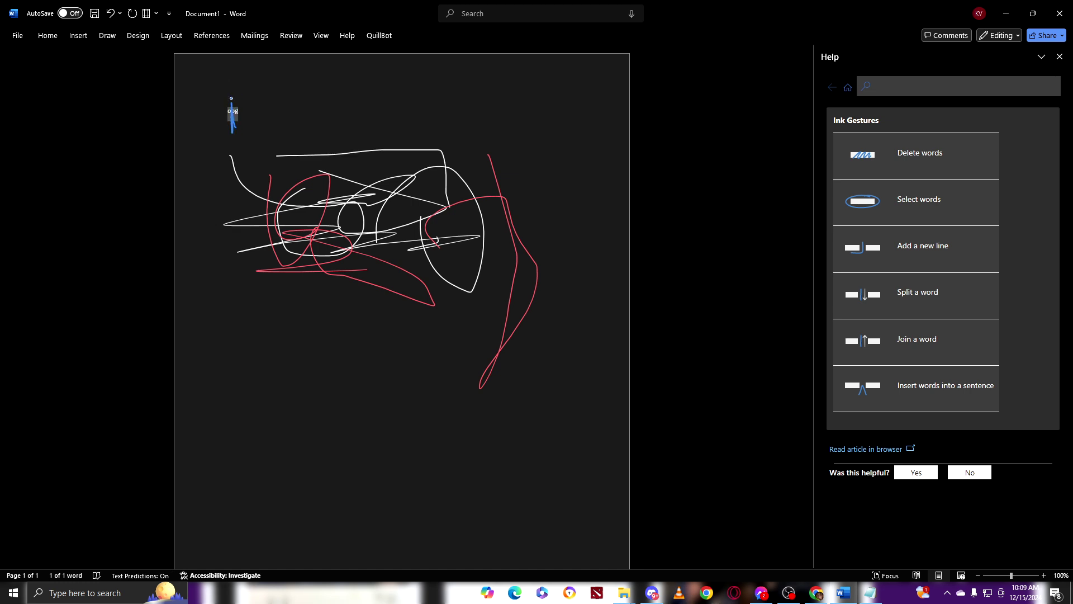
pyautogui.moveTo(245, 104)
pyautogui.mouseDown()
pyautogui.moveTo(221, 119)
pyautogui.moveTo(230, 98)
pyautogui.moveTo(246, 102)
pyautogui.moveTo(232, 110)
pyautogui.mouseUp()
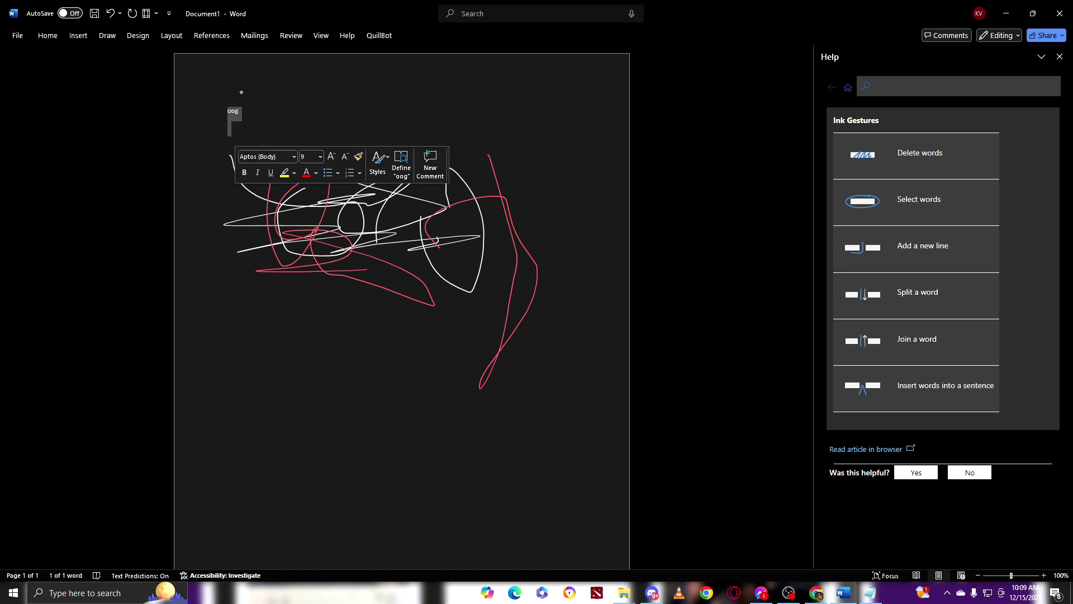
pyautogui.moveTo(240, 108); pyautogui.dragTo(228, 121)
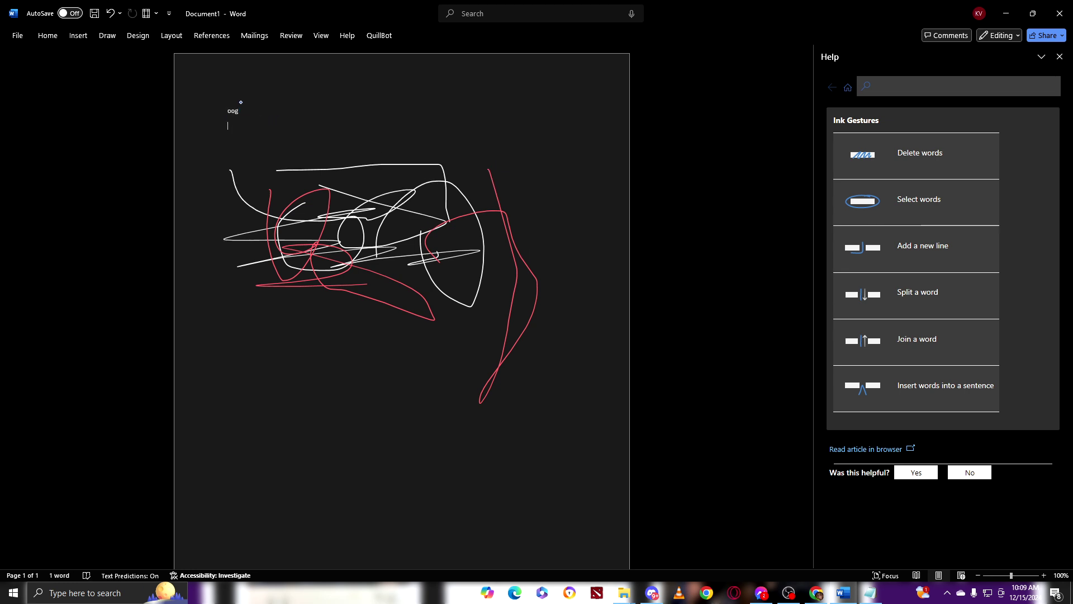
pyautogui.moveTo(249, 102); pyautogui.dragTo(248, 114)
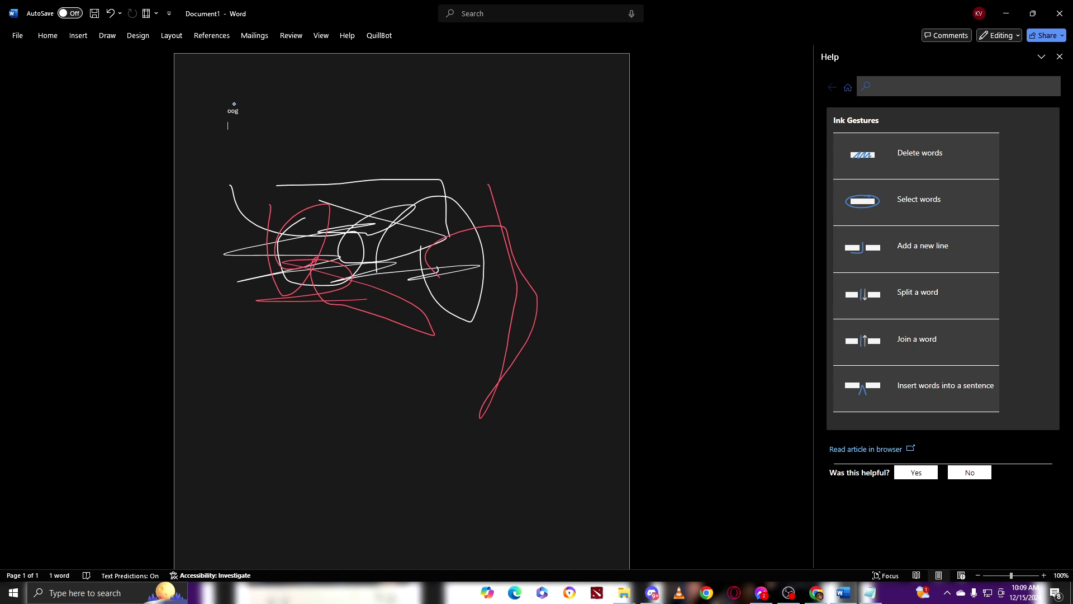
pyautogui.moveTo(232, 99); pyautogui.dragTo(233, 137)
pyautogui.hotkey('ctrl', 'z')
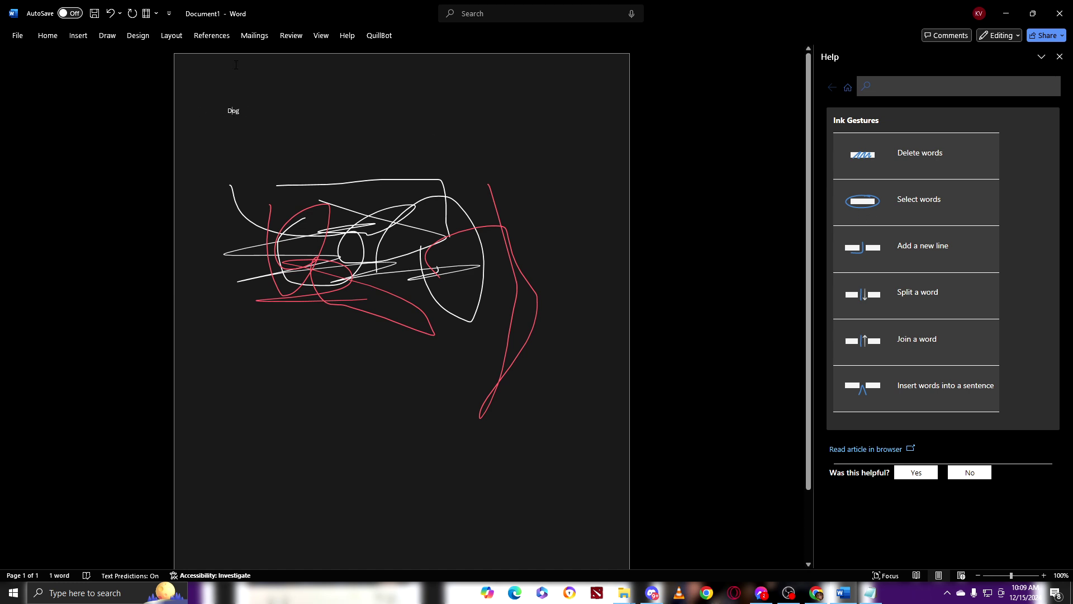
# Select the word "Dog" with Action Pen gestures, and append "cat lion dear" after it.
pyautogui.click(104, 36)
pyautogui.click(247, 76)
pyautogui.click(234, 163)
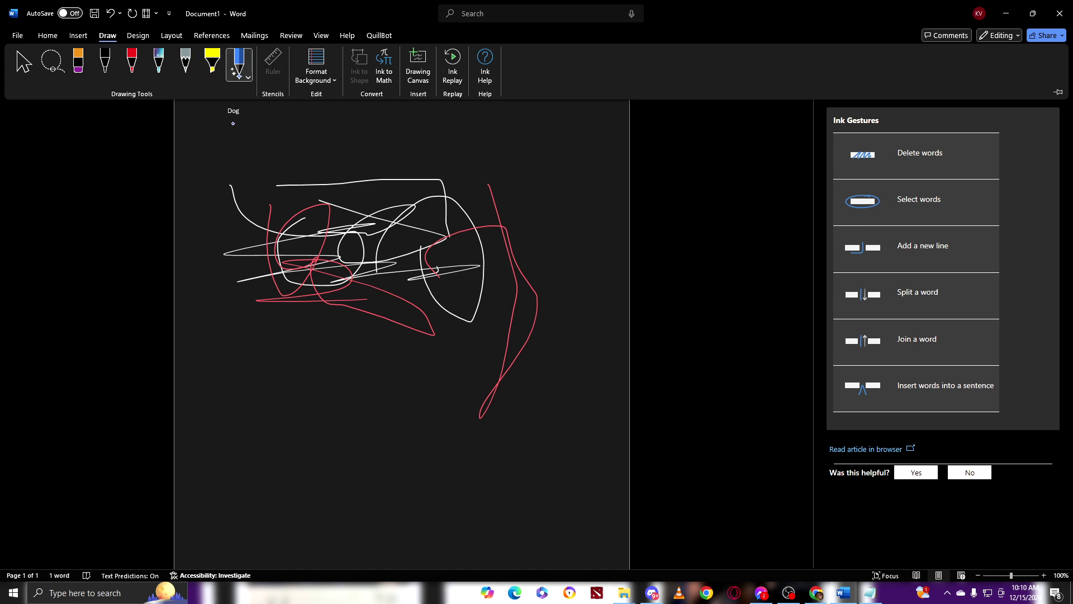
pyautogui.moveTo(230, 120)
pyautogui.mouseDown()
pyautogui.moveTo(232, 107)
pyautogui.moveTo(240, 117)
pyautogui.moveTo(228, 101)
pyautogui.mouseUp()
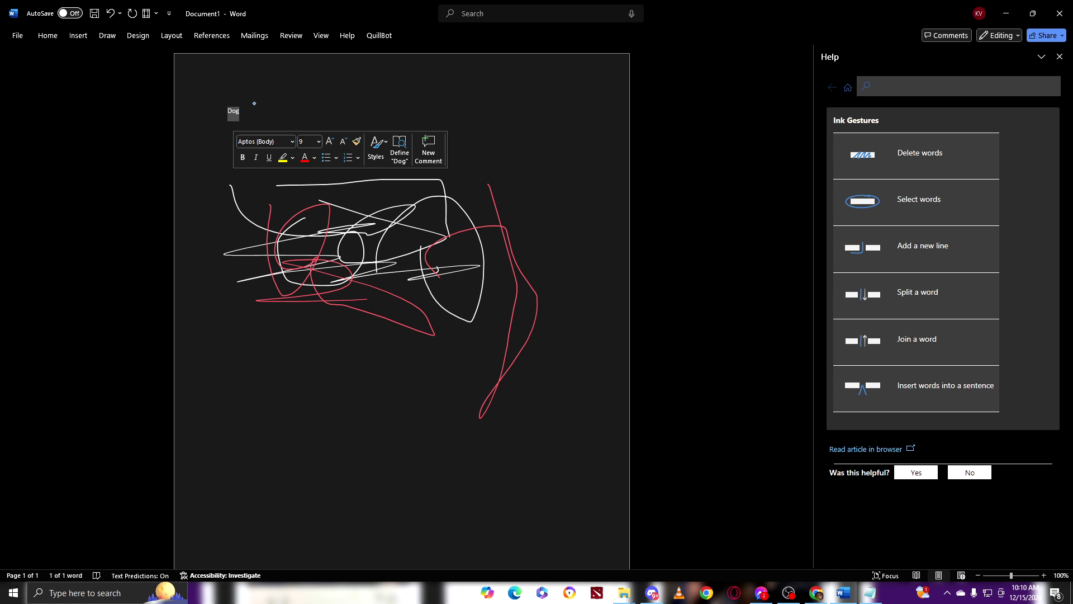
pyautogui.moveTo(227, 139)
pyautogui.mouseDown()
pyautogui.moveTo(231, 117)
pyautogui.moveTo(242, 144)
pyautogui.mouseUp()
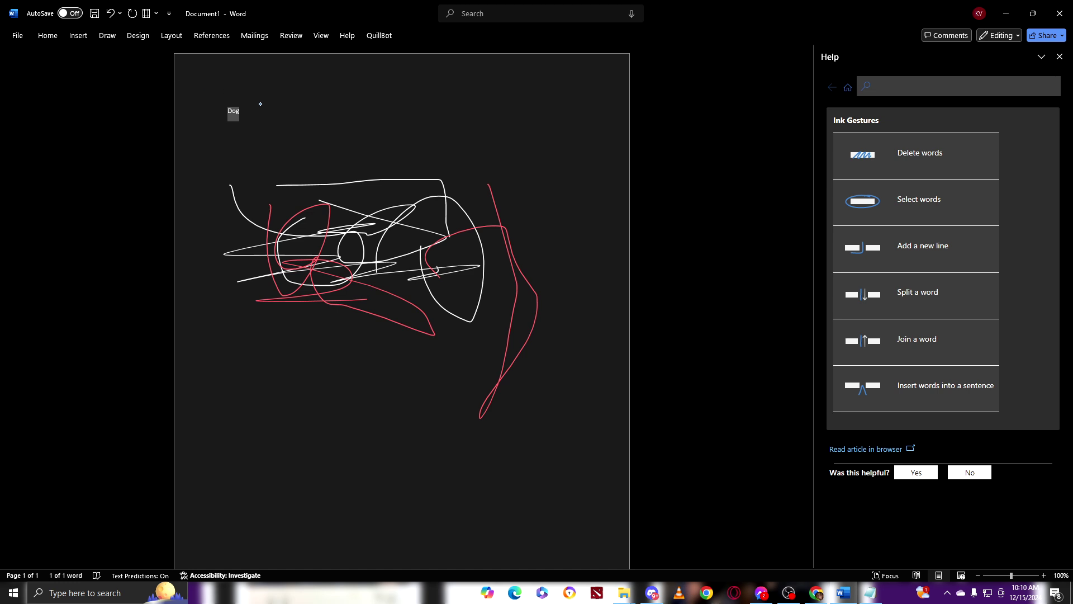
pyautogui.click(264, 114)
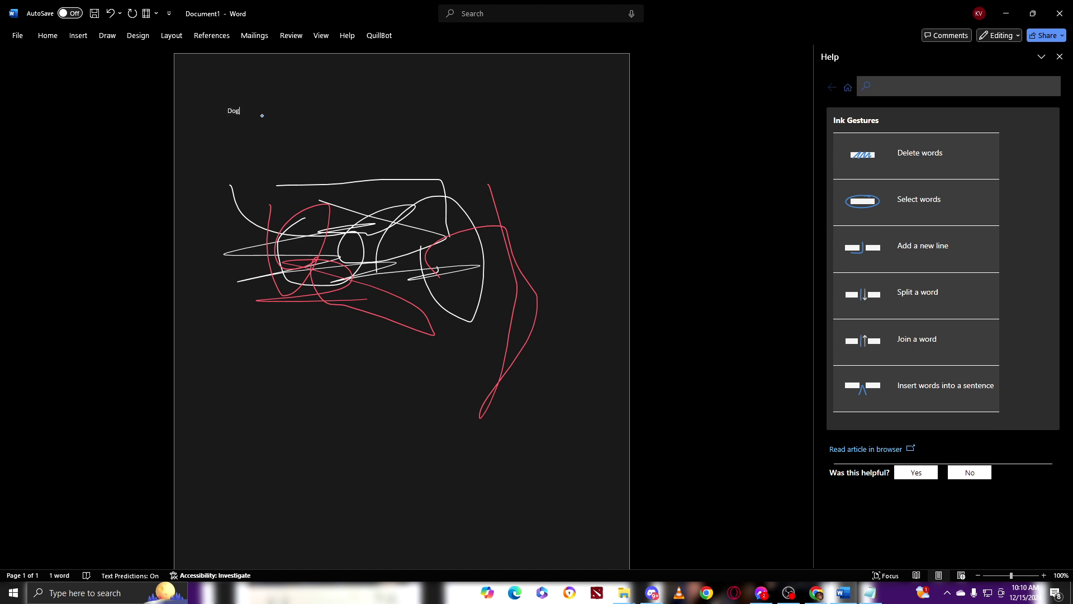
pyautogui.write('cat lion dear')
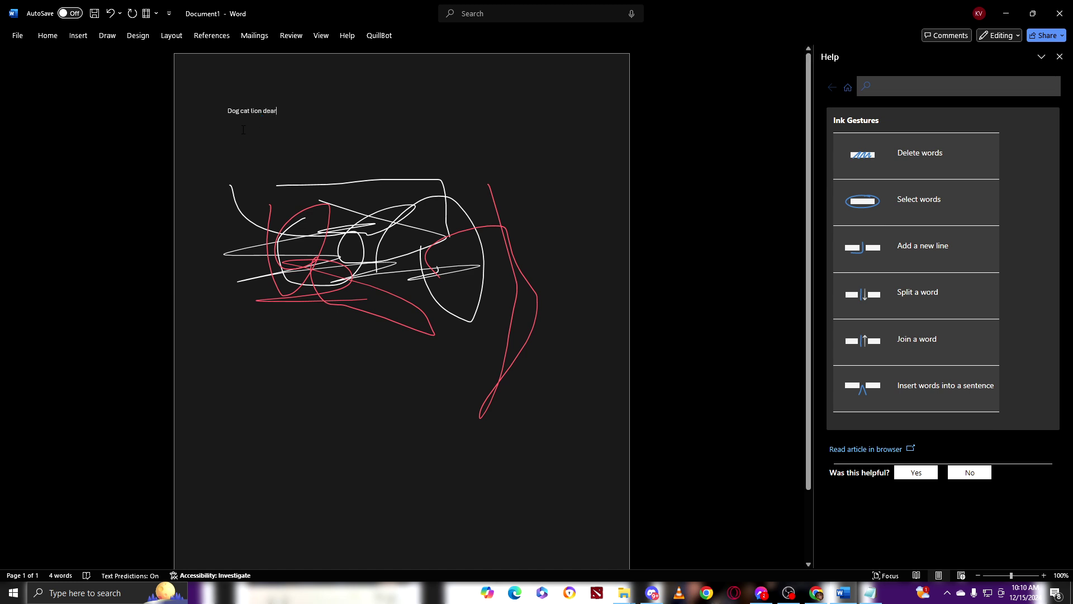
# Remove the words "cat lion dear" after "Dog" with the Action Pen's delete gesture.
pyautogui.click(115, 37)
pyautogui.click(244, 58)
pyautogui.moveTo(229, 127)
pyautogui.mouseDown()
pyautogui.moveTo(248, 112)
pyautogui.moveTo(271, 139)
pyautogui.moveTo(230, 95)
pyautogui.mouseUp()
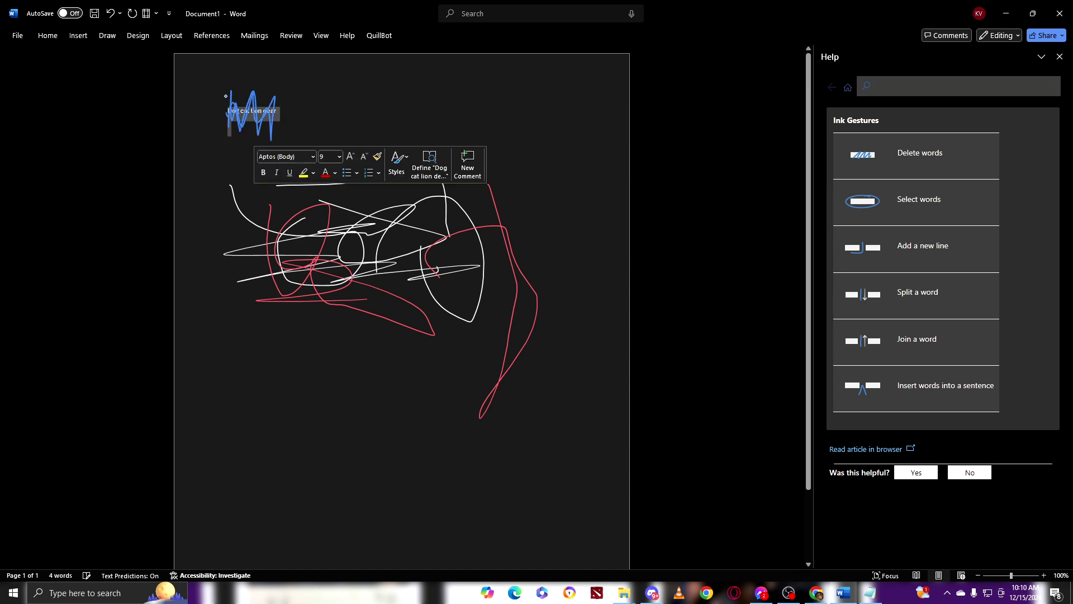
pyautogui.click(238, 144)
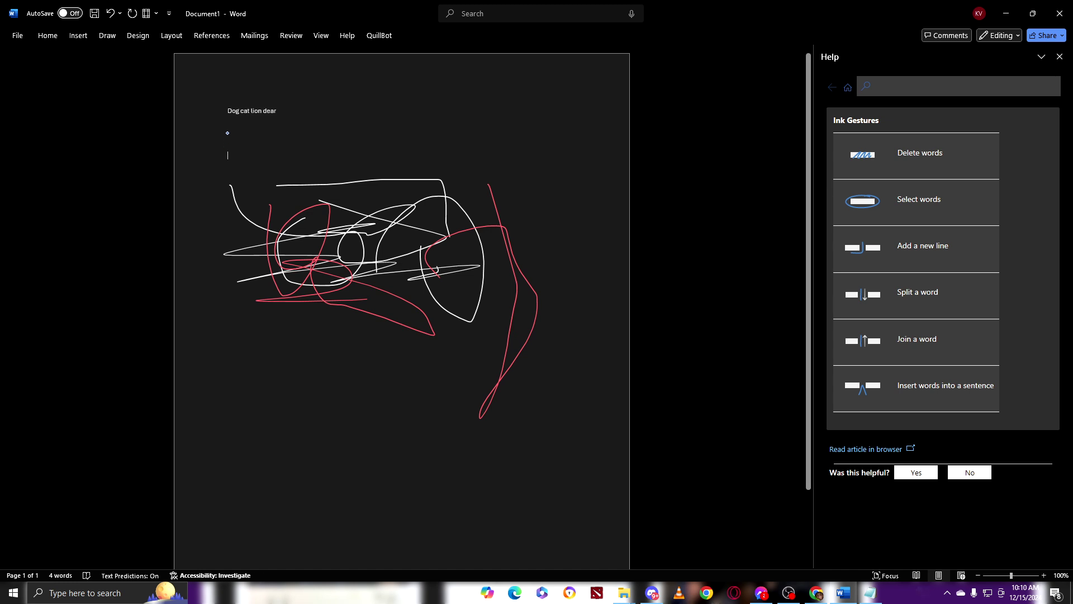
pyautogui.moveTo(254, 99)
pyautogui.mouseDown()
pyautogui.moveTo(240, 86)
pyautogui.moveTo(242, 112)
pyautogui.moveTo(271, 98)
pyautogui.mouseUp()
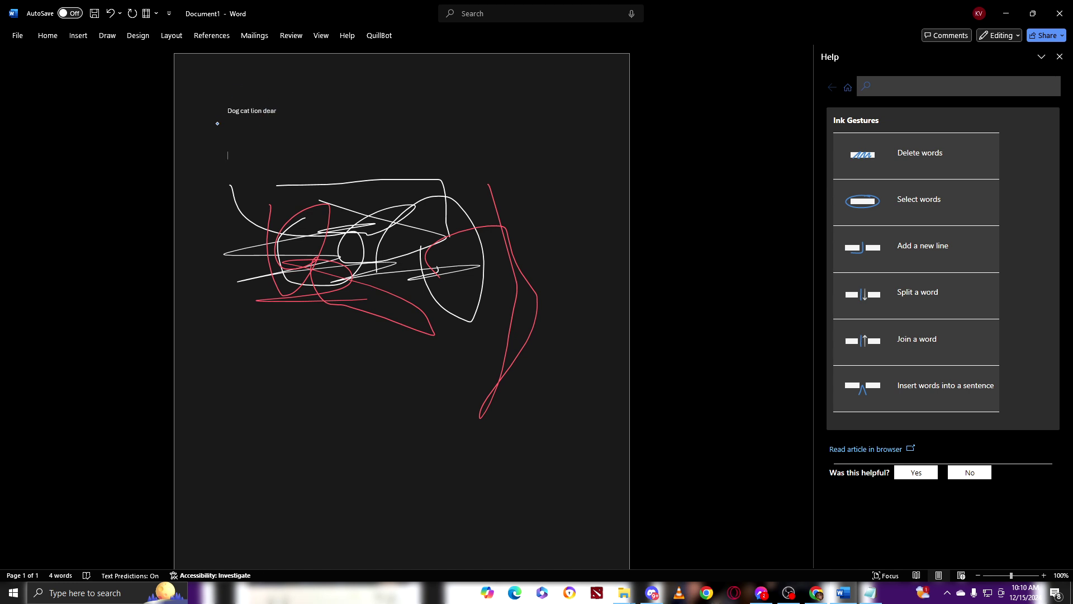
pyautogui.moveTo(238, 100)
pyautogui.mouseDown()
pyautogui.moveTo(242, 111)
pyautogui.moveTo(270, 100)
pyautogui.moveTo(273, 118)
pyautogui.moveTo(284, 100)
pyautogui.mouseUp()
pyautogui.moveTo(245, 115); pyautogui.dragTo(304, 94)
pyautogui.moveTo(233, 120)
pyautogui.mouseDown()
pyautogui.moveTo(267, 97)
pyautogui.moveTo(253, 119)
pyautogui.moveTo(266, 104)
pyautogui.moveTo(269, 128)
pyautogui.moveTo(292, 91)
pyautogui.moveTo(244, 121)
pyautogui.moveTo(260, 119)
pyautogui.mouseUp()
# Draw pencil scribbles over the existing ink and a spiral below it, and close the Help pane.
pyautogui.click(104, 36)
pyautogui.click(186, 64)
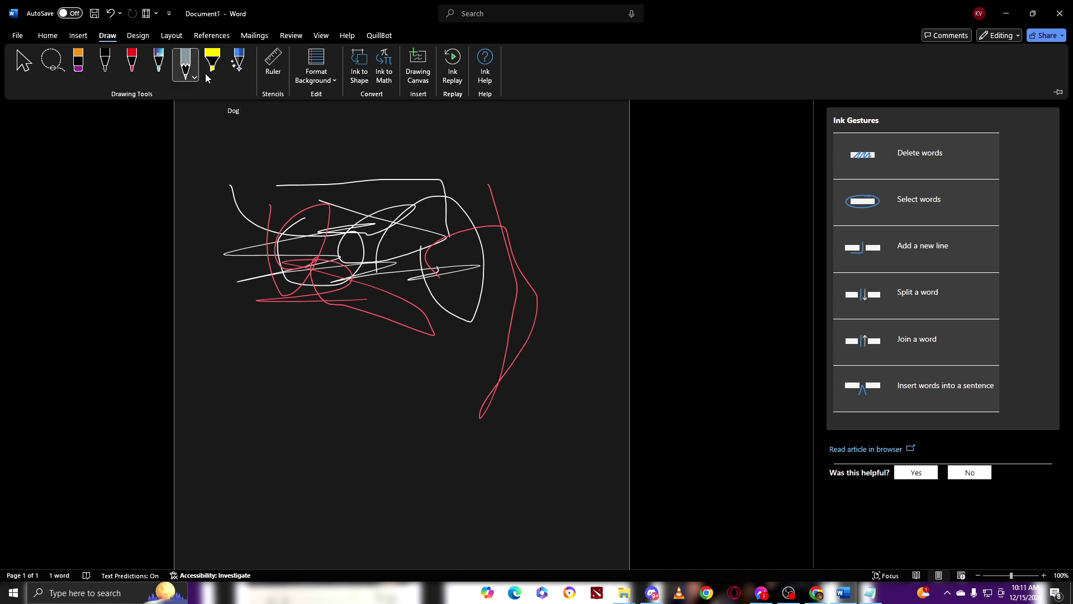
pyautogui.moveTo(346, 193); pyautogui.dragTo(305, 226)
pyautogui.moveTo(381, 245); pyautogui.dragTo(436, 233)
pyautogui.moveTo(319, 336)
pyautogui.mouseDown()
pyautogui.moveTo(456, 372)
pyautogui.moveTo(383, 353)
pyautogui.mouseUp()
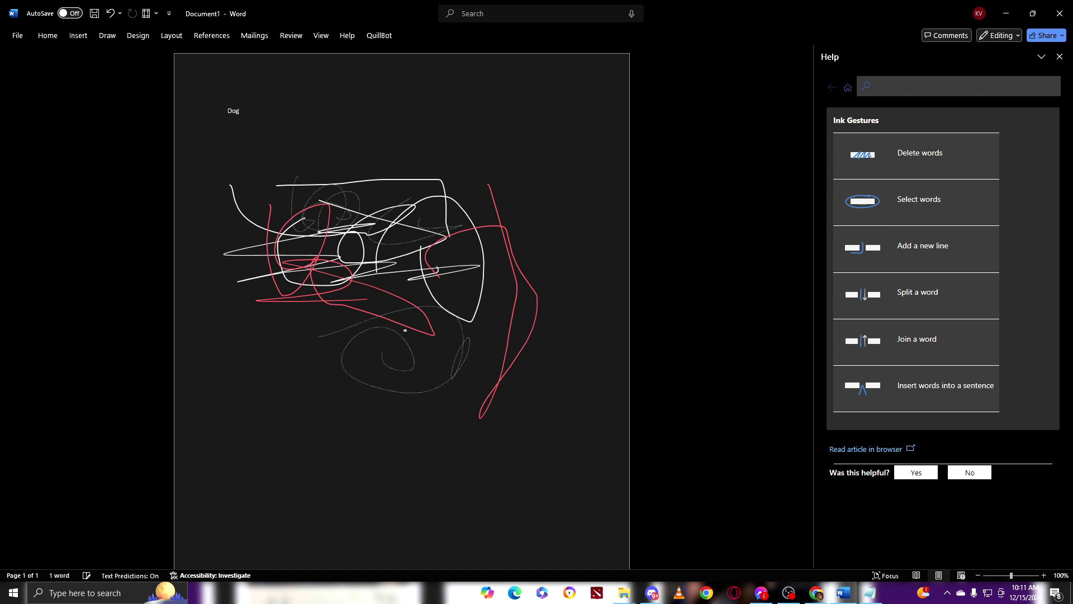
pyautogui.click(1059, 57)
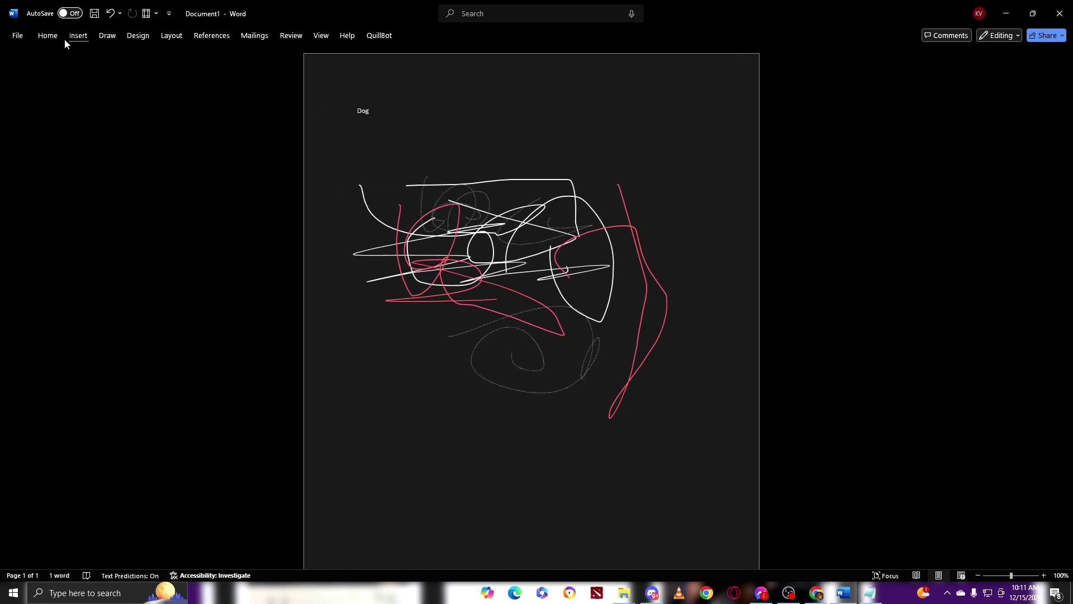
# Select the red ink drawing with the Select tool and move it slightly down and to the right.
pyautogui.click(108, 35)
pyautogui.click(138, 35)
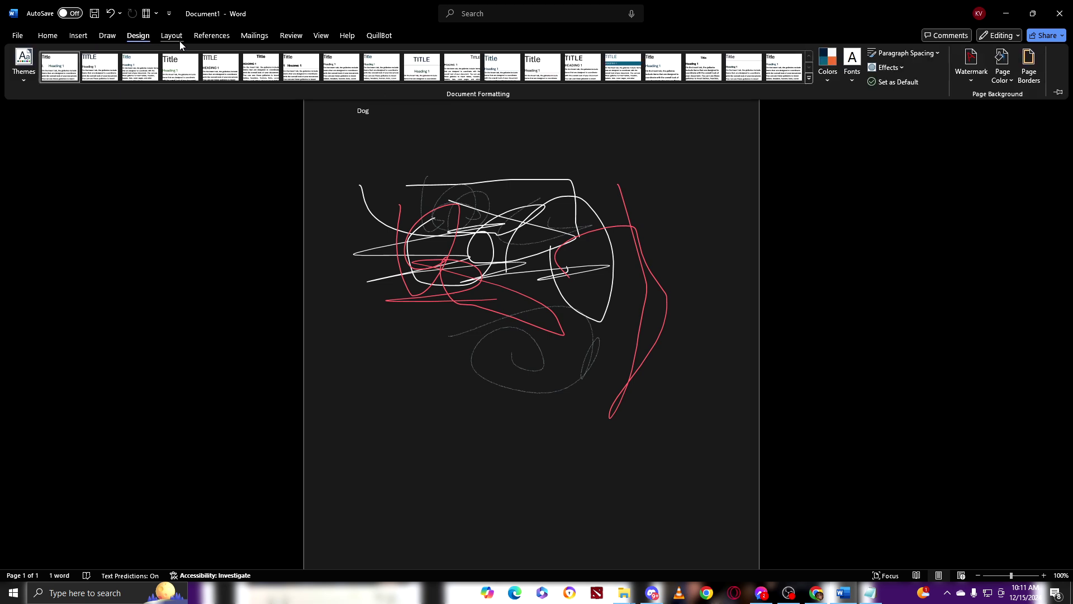
pyautogui.click(107, 35)
pyautogui.click(24, 64)
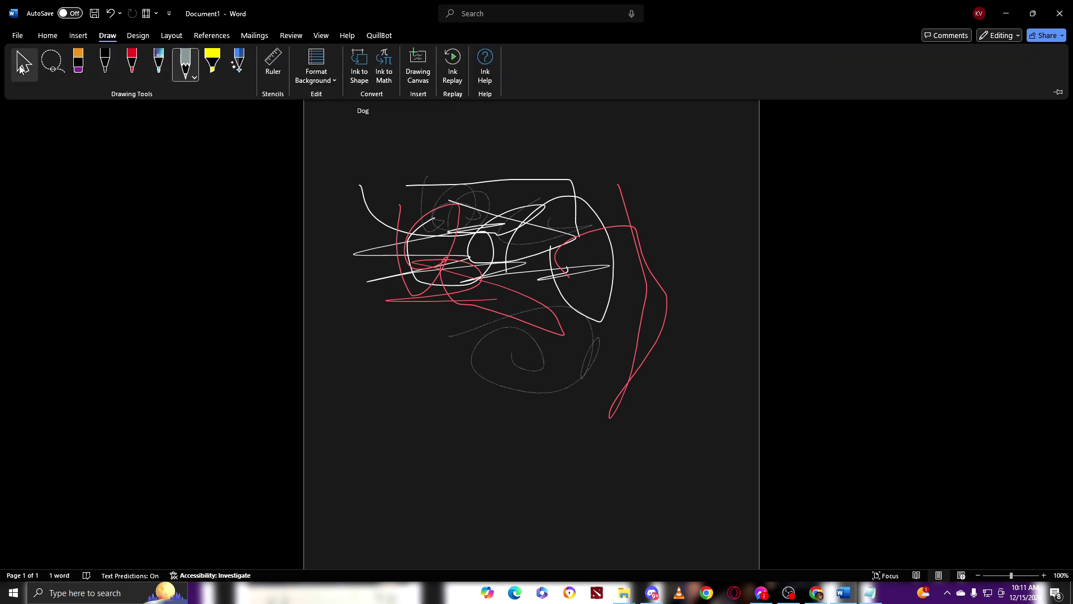
pyautogui.click(477, 278)
pyautogui.click(467, 286)
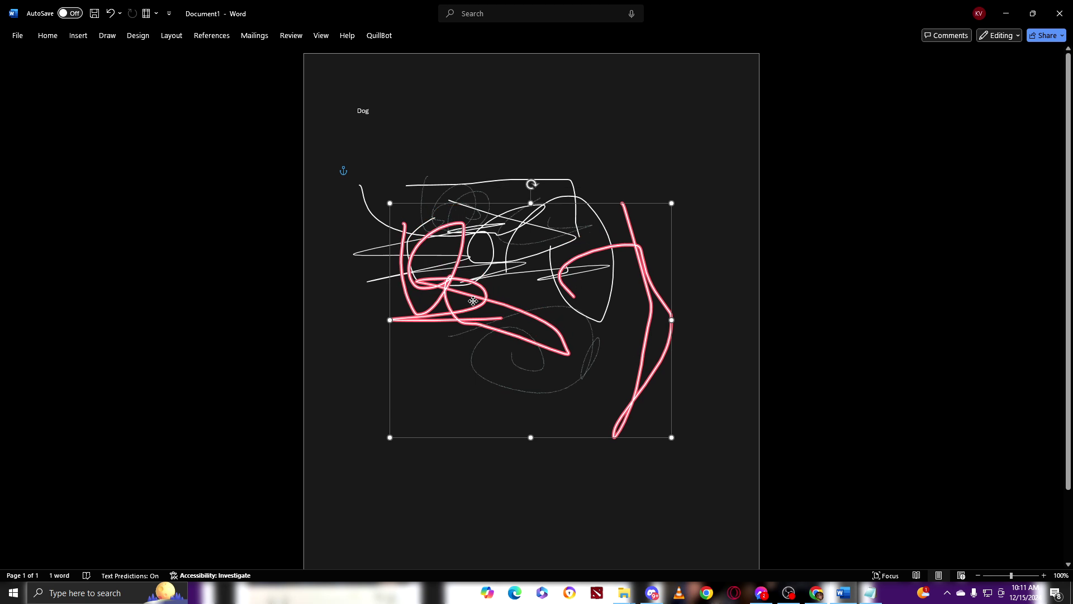
pyautogui.moveTo(464, 289)
pyautogui.mouseDown()
pyautogui.moveTo(443, 265)
pyautogui.moveTo(507, 299)
pyautogui.moveTo(444, 265)
pyautogui.moveTo(470, 356)
pyautogui.moveTo(494, 300)
pyautogui.mouseUp()
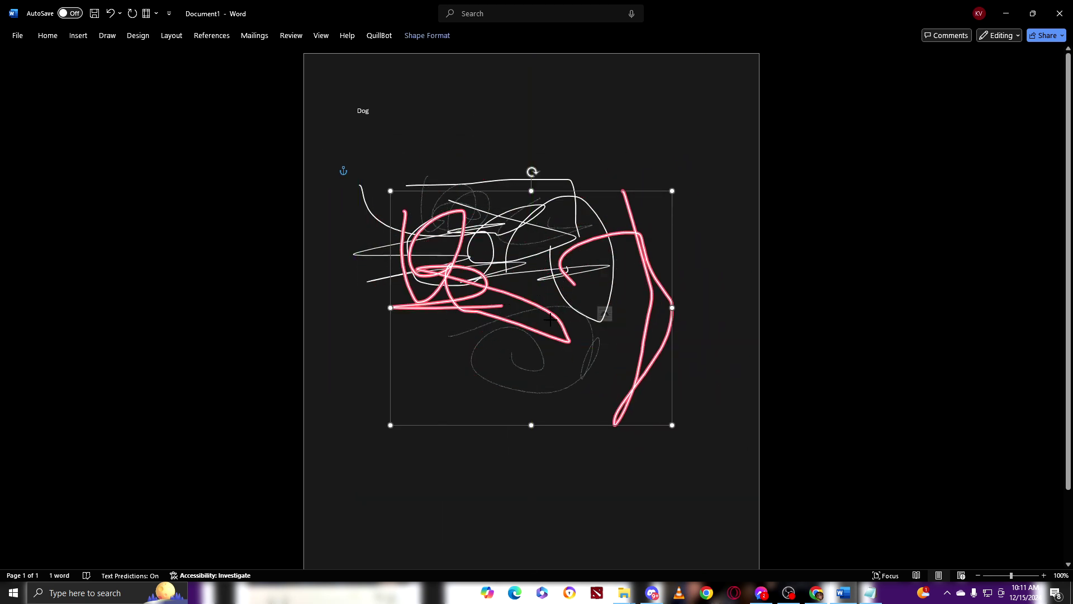
# Delete the red ink drawing, the lower pencil spiral and the white ink drawing from the page.
pyautogui.click(508, 315)
pyautogui.moveTo(479, 388); pyautogui.dragTo(484, 391)
pyautogui.hotkey('ctrl', 'z')
pyautogui.click(473, 302)
pyautogui.moveTo(473, 303); pyautogui.dragTo(487, 345)
pyautogui.press('Delete')
pyautogui.click(562, 277)
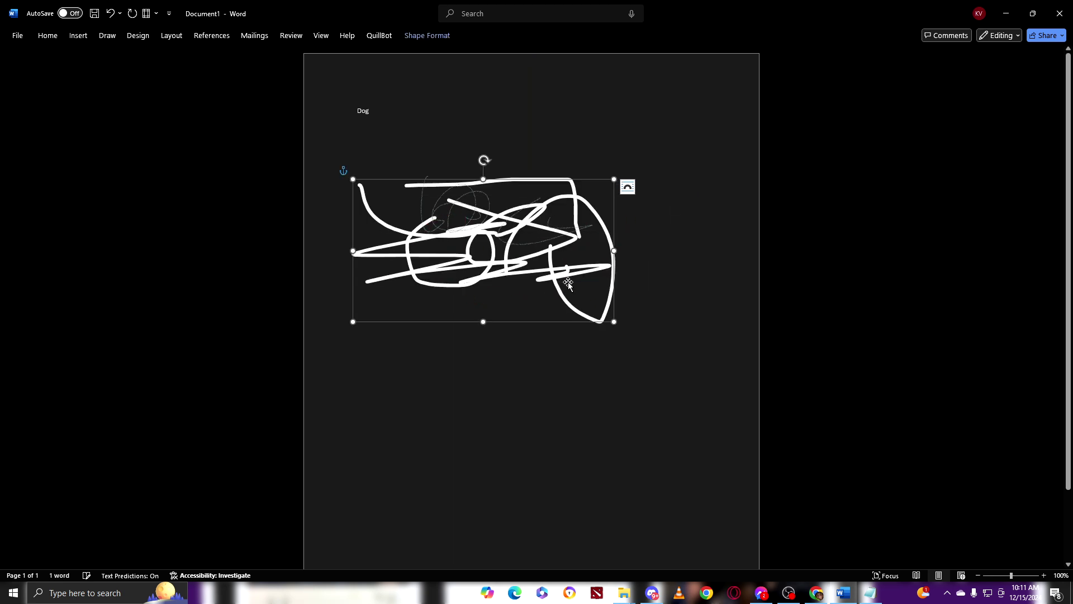
pyautogui.press('Delete')
# Delete the remaining pencil scribbles and the word "Dog" to clear the page.
pyautogui.click(504, 227)
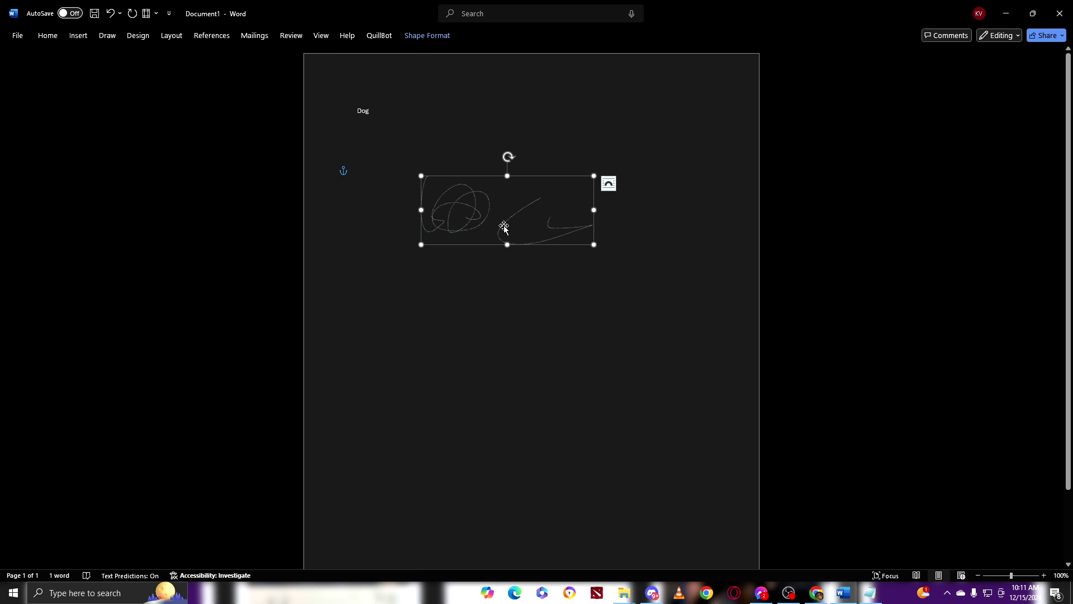
pyautogui.press('Delete')
pyautogui.press('BackSpace')
pyautogui.press('BackSpace')
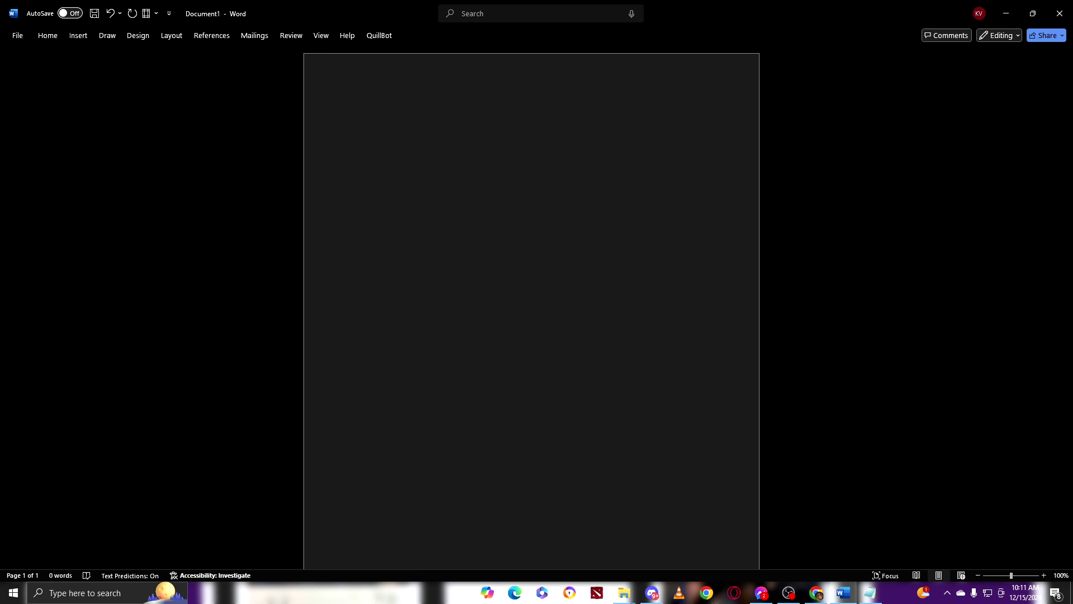